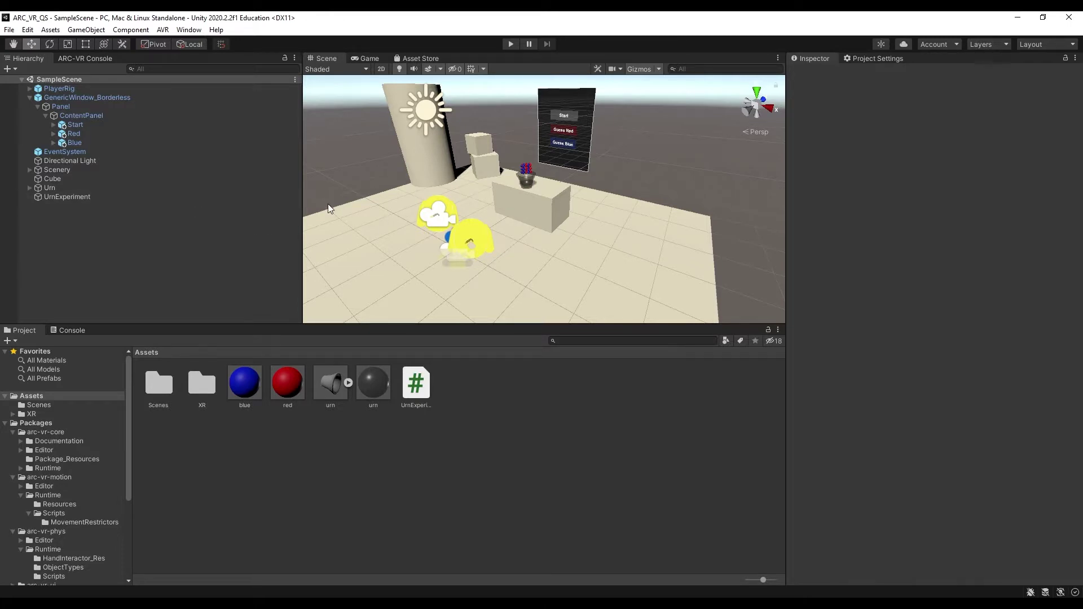
- Add an AVR_Logger component to the UrnExperiment object
click(82, 196)
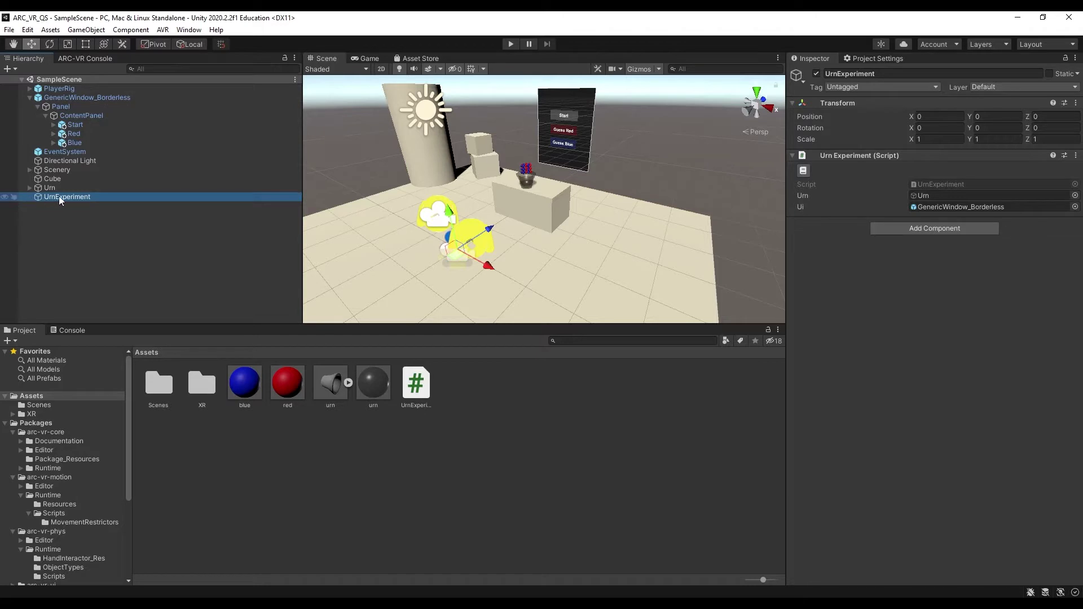
click(897, 229)
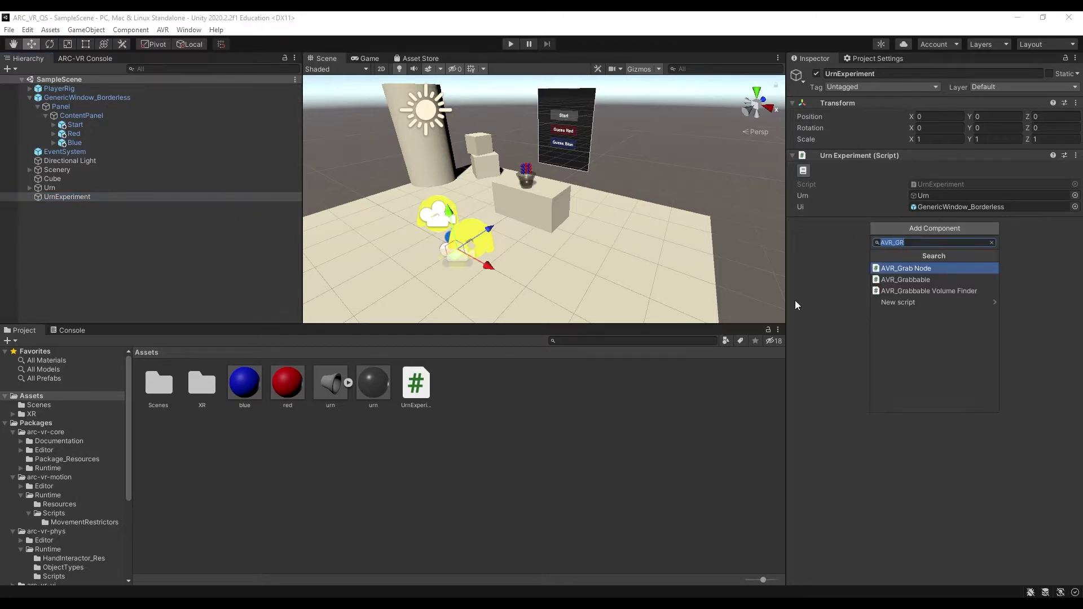
text(AVR)
text(Log)
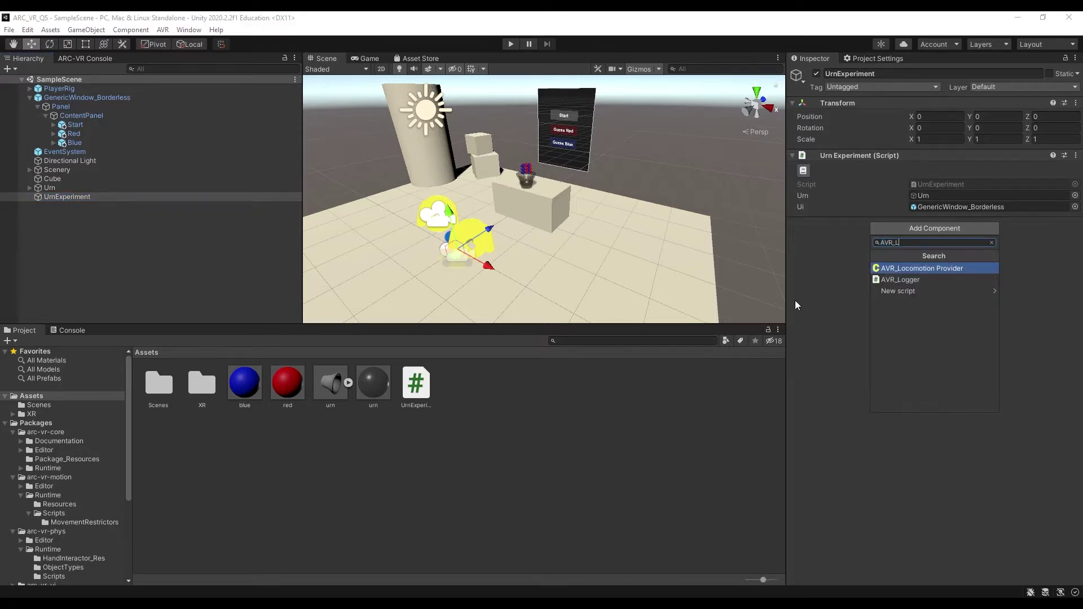
key(Return)
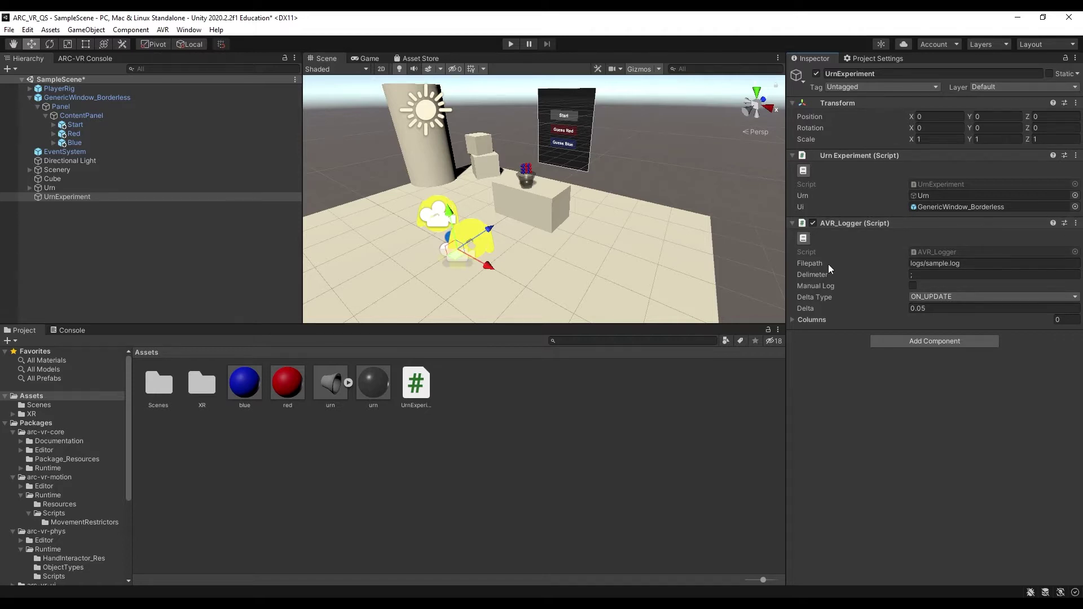
- Examine the AVR_Logger's Filepath, Delimiter, Manual Log and Delta Type settings, keeping Delta Type at ON_UPDATE
click(906, 274)
text(;)
drag(961, 263, 926, 265)
click(889, 386)
click(915, 275)
click(913, 287)
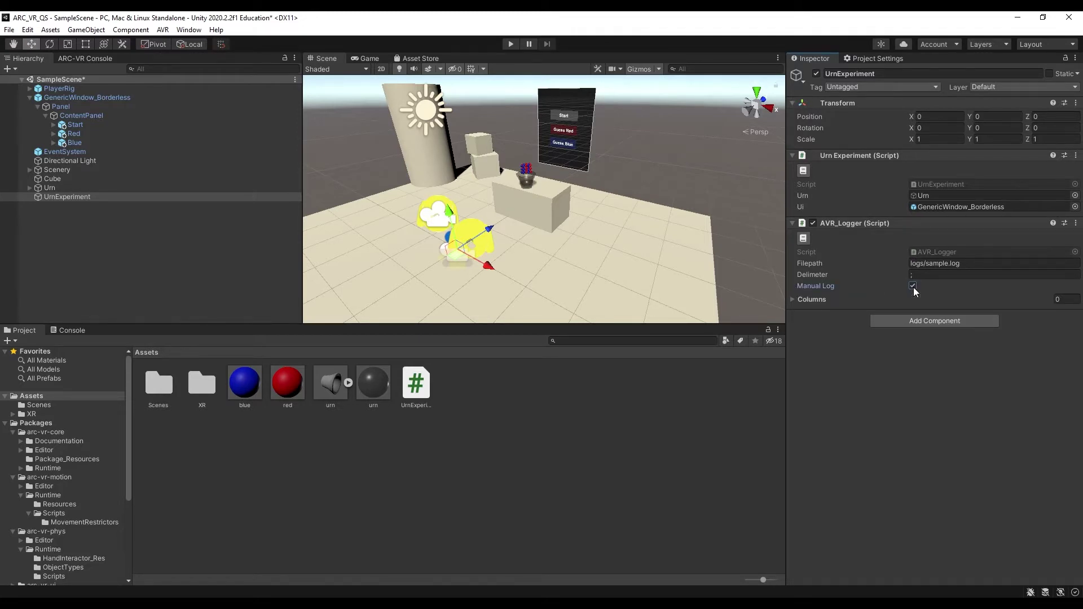
click(914, 286)
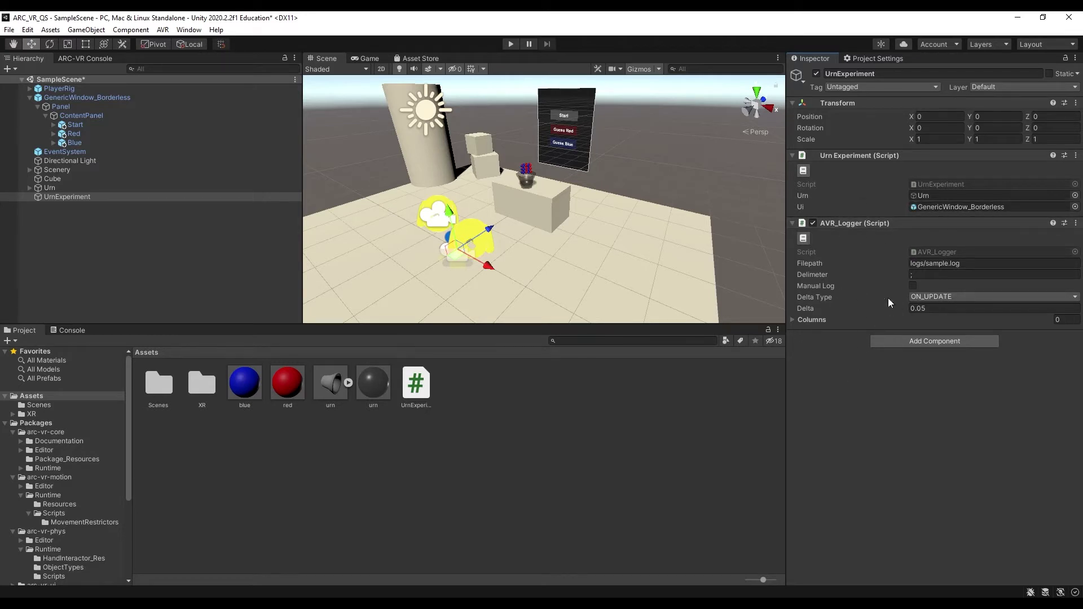
click(939, 296)
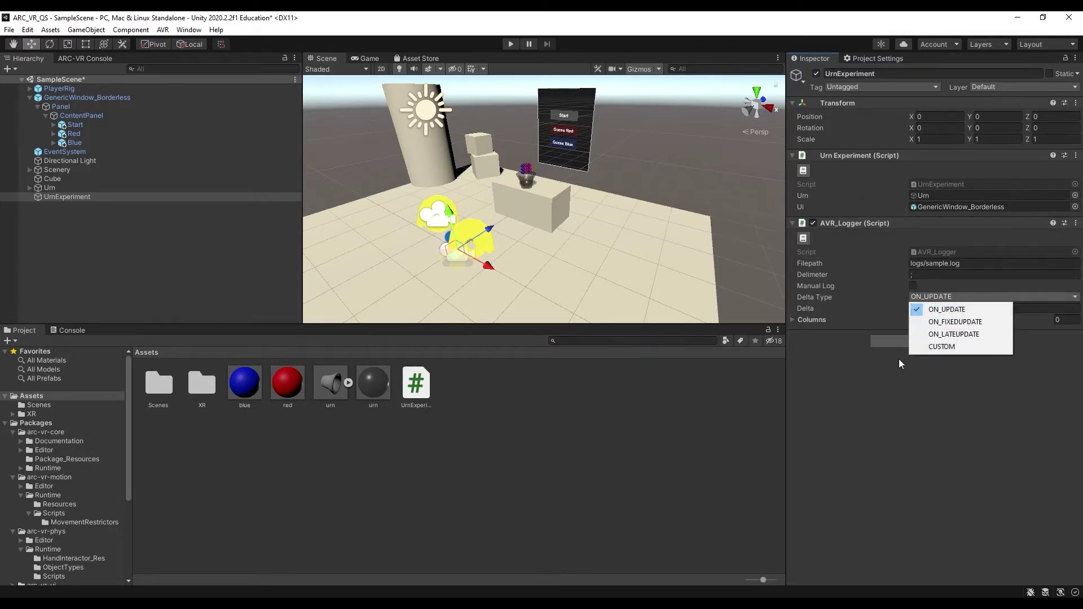
click(972, 312)
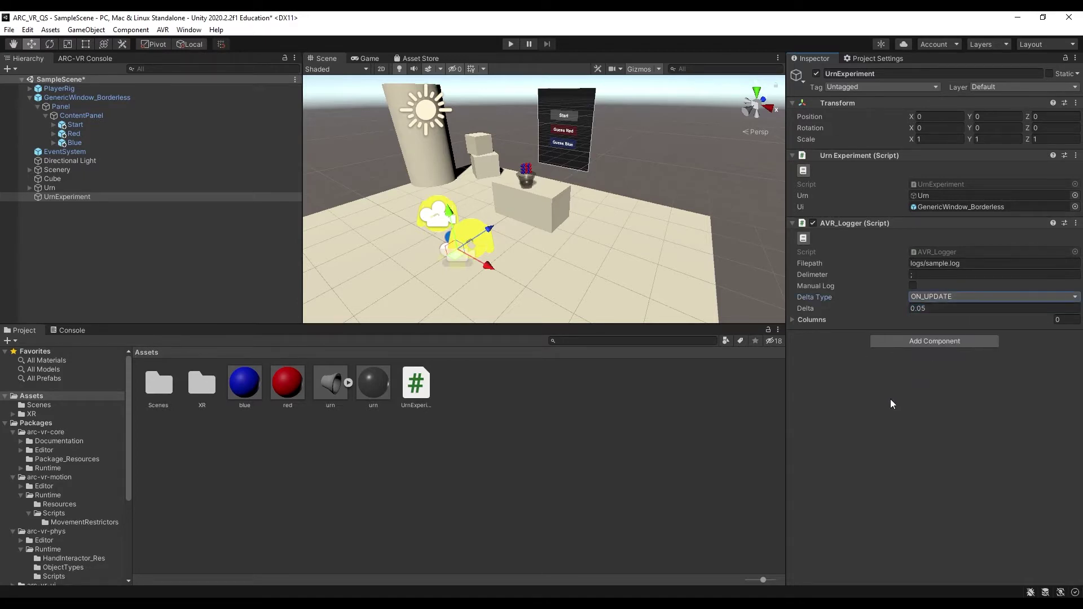
click(944, 297)
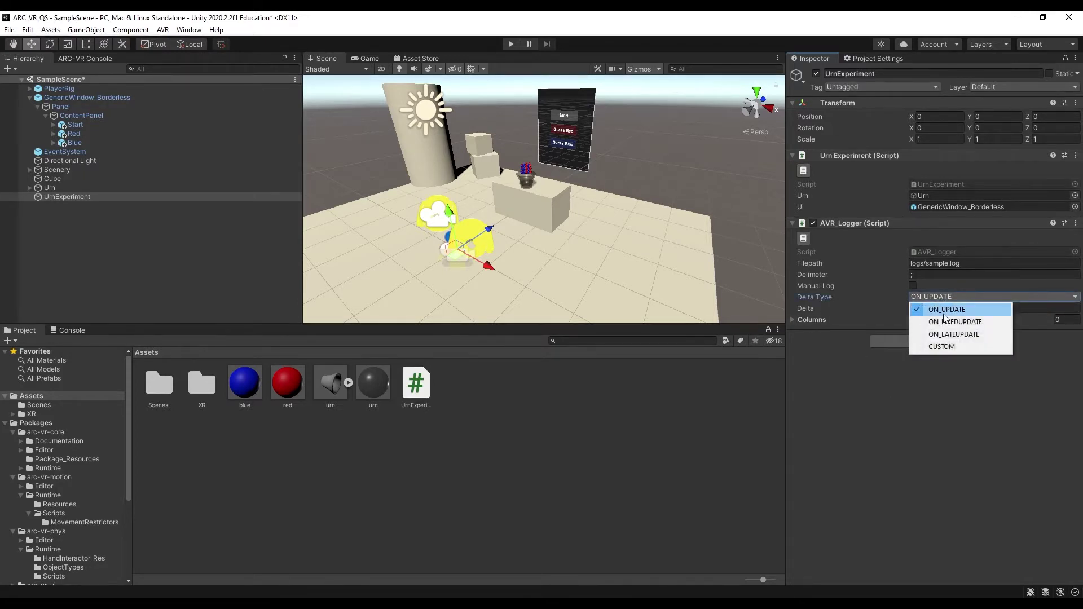
click(944, 314)
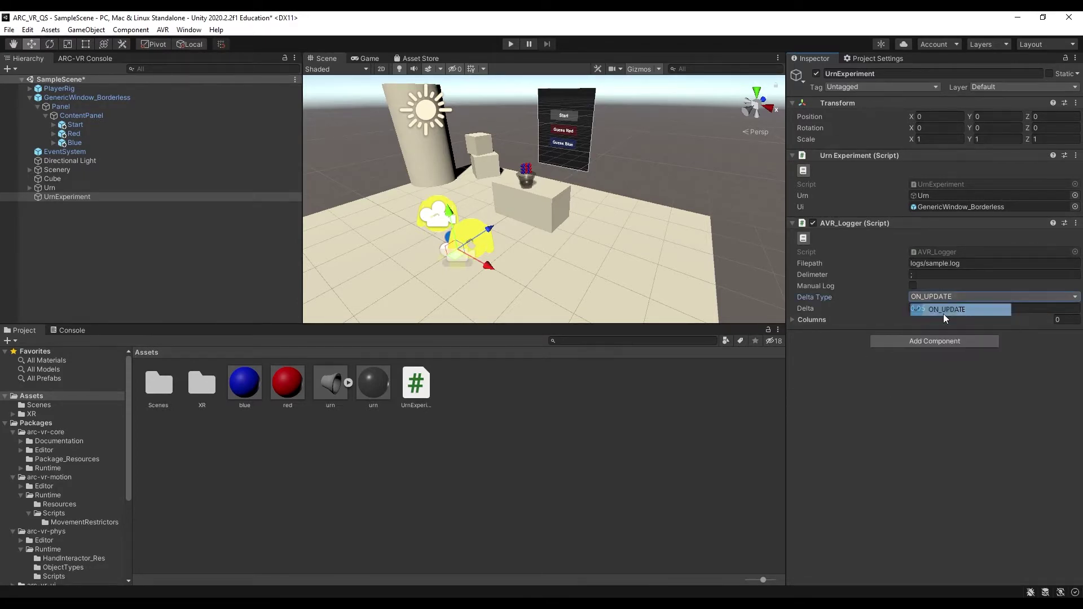
- Add a first column to the logger, labelled Time and with the type TIME
click(795, 323)
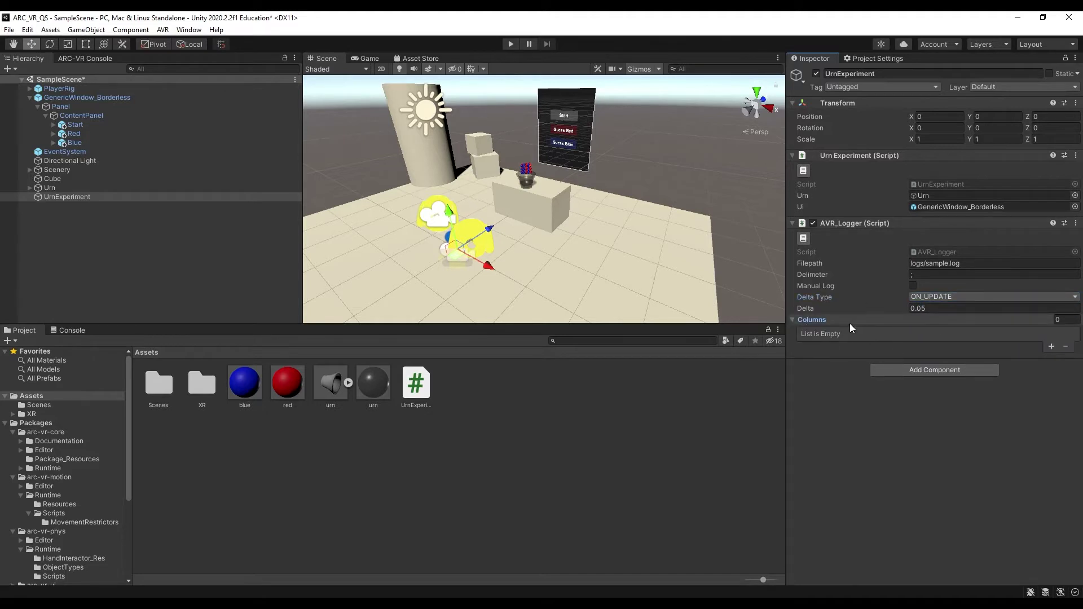
click(1051, 347)
click(881, 333)
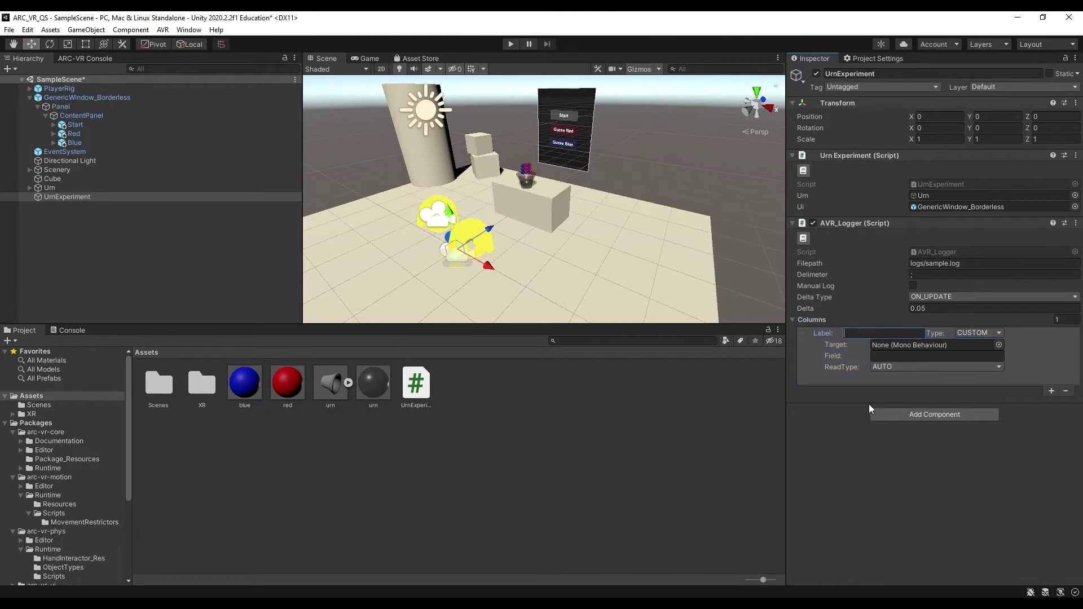
text(Time)
click(975, 333)
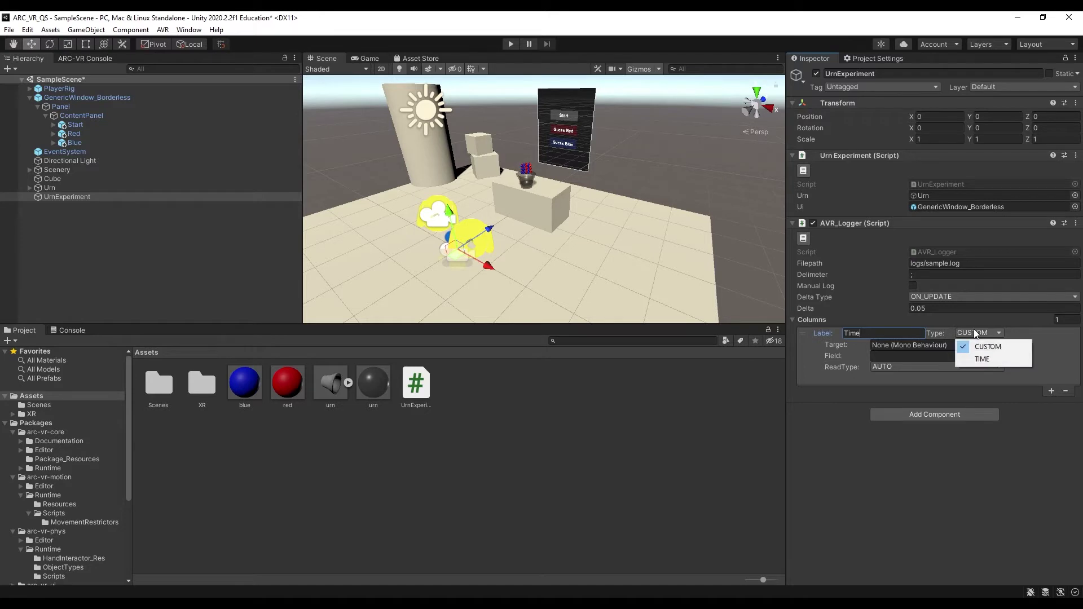
click(1009, 363)
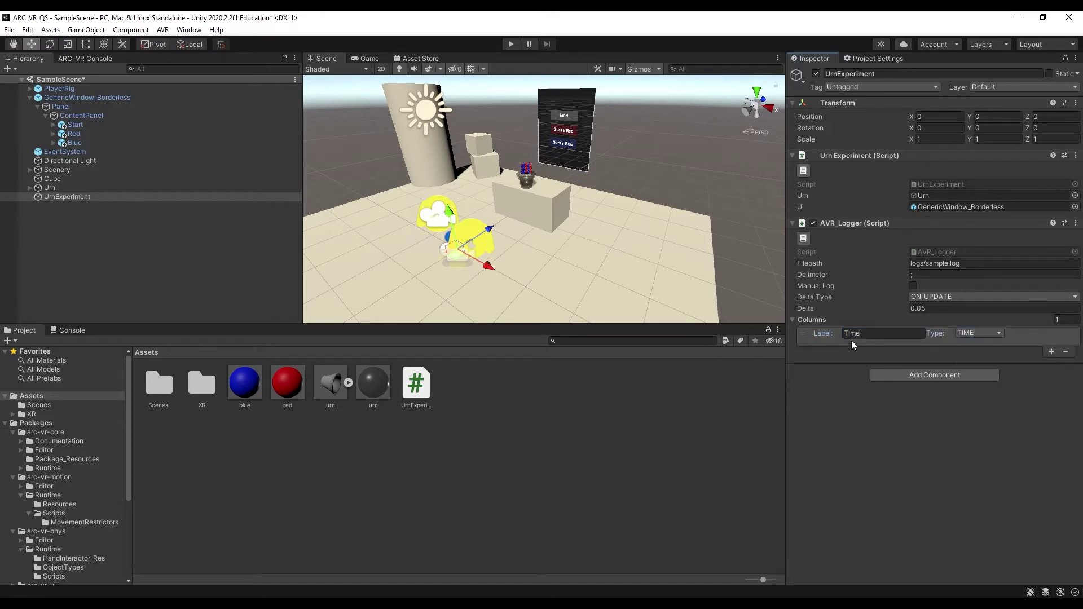
- Add a second logger column labelled "grabbed Object" and set its type to CUSTOM
click(1052, 351)
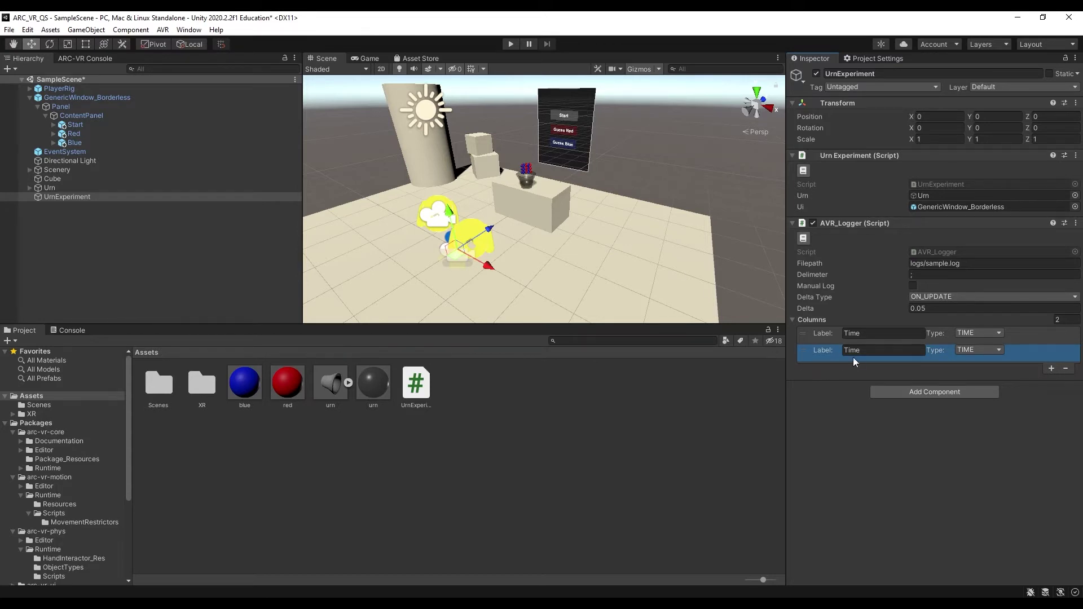
click(831, 349)
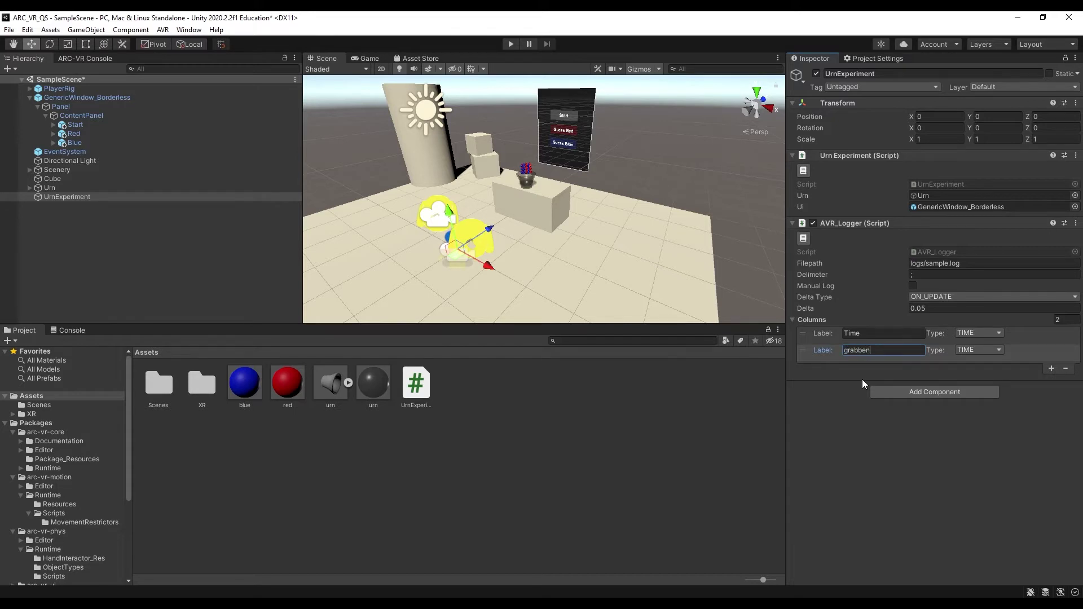
text(grabben)
key(BackSpace)
text(d Object)
click(982, 351)
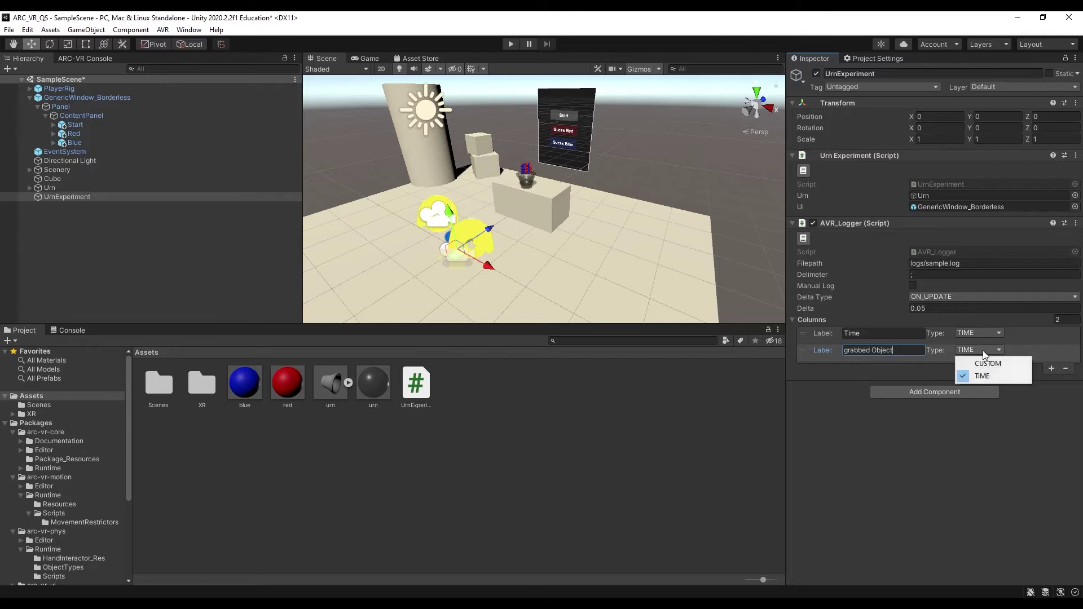
click(979, 360)
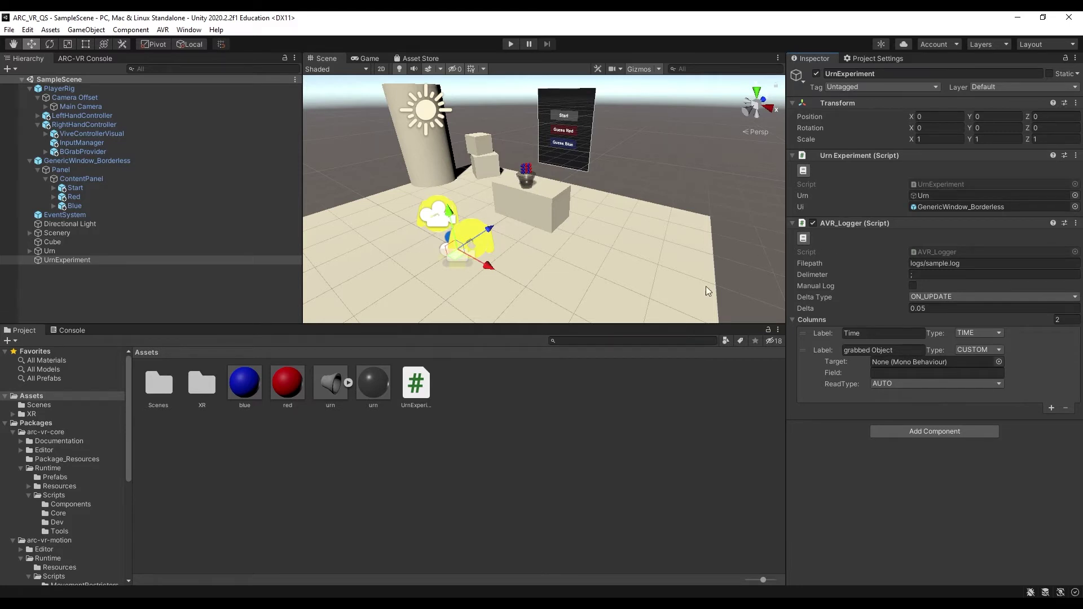
- Read the grabbedObject entry under Protected Attributes in the documentation of the right controller's AVR_BasicGrabProvider, and return to Unity
click(73, 150)
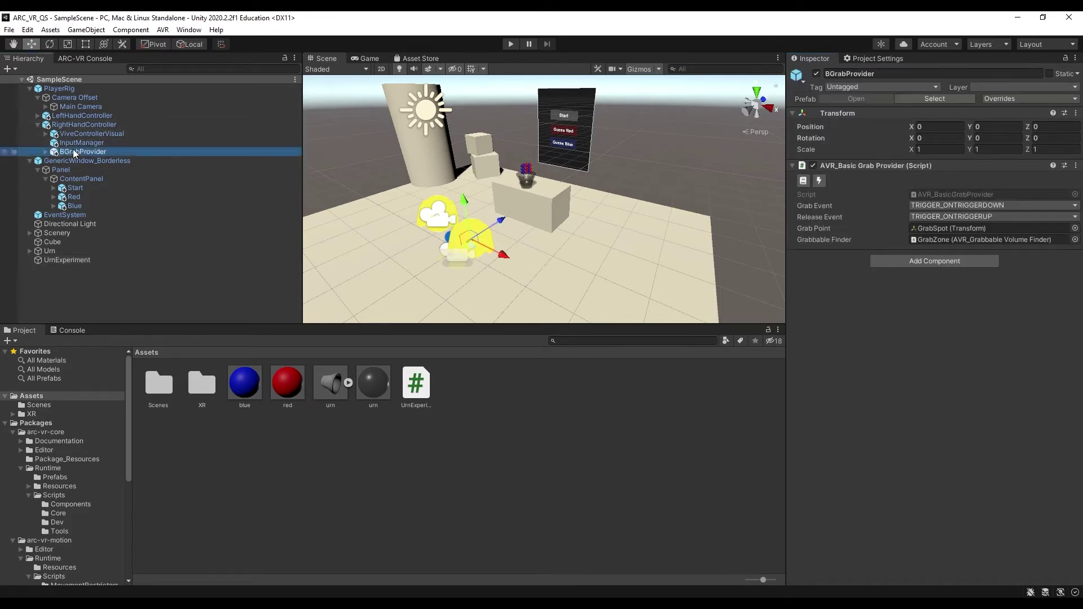
click(804, 181)
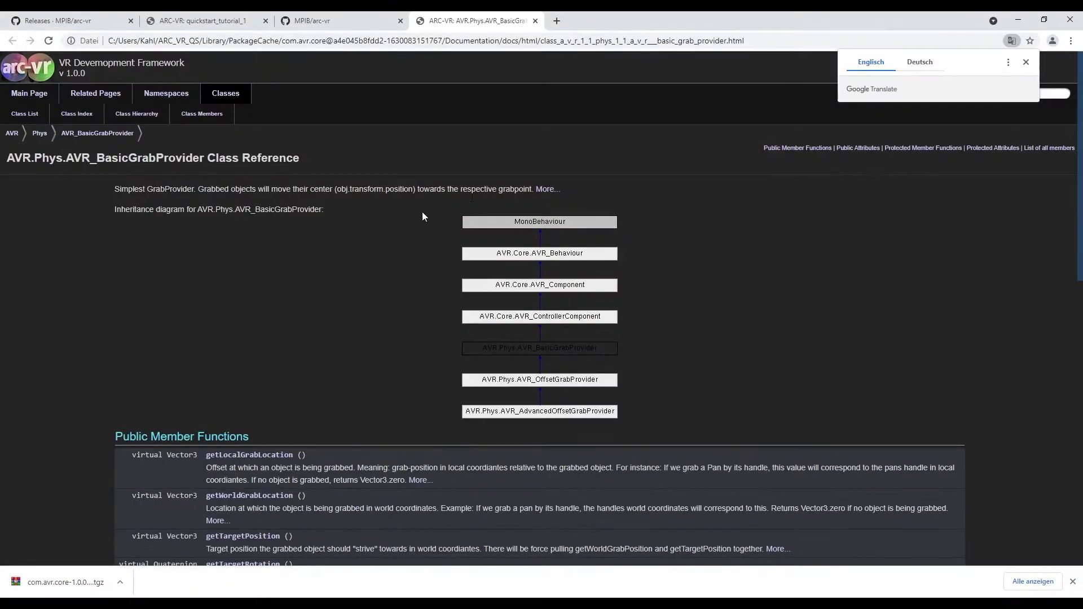
click(1025, 62)
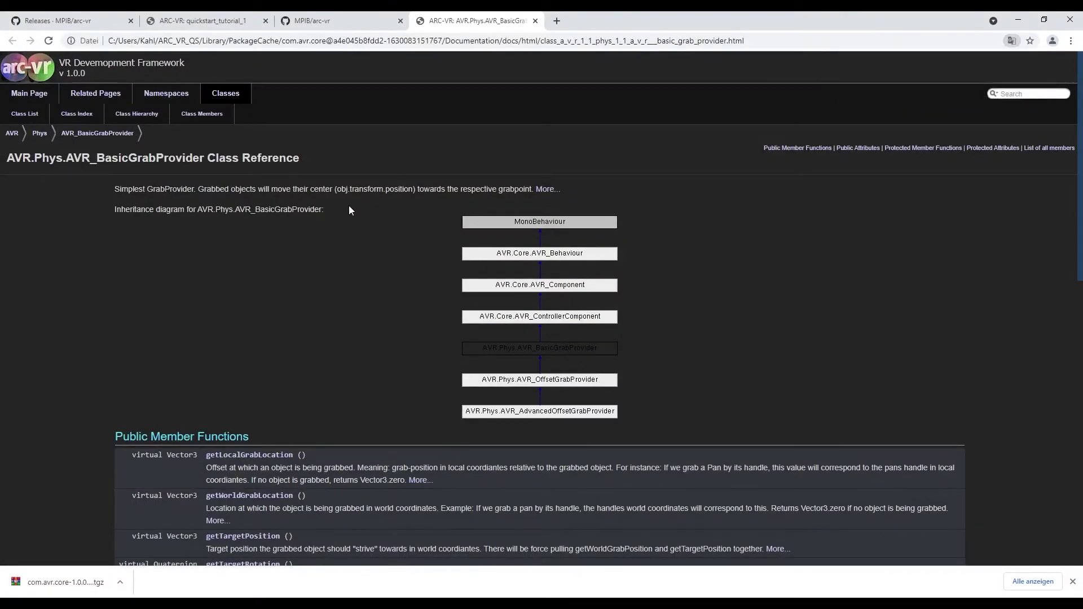
scroll(339, 206, down, 3)
scroll(332, 210, down, 8)
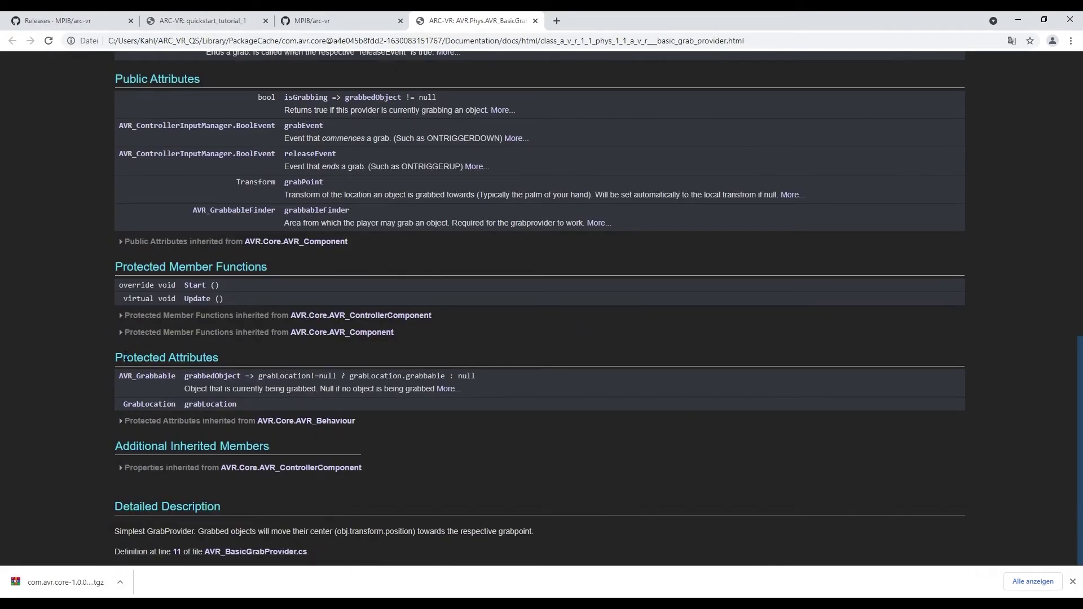
drag(116, 355, 243, 355)
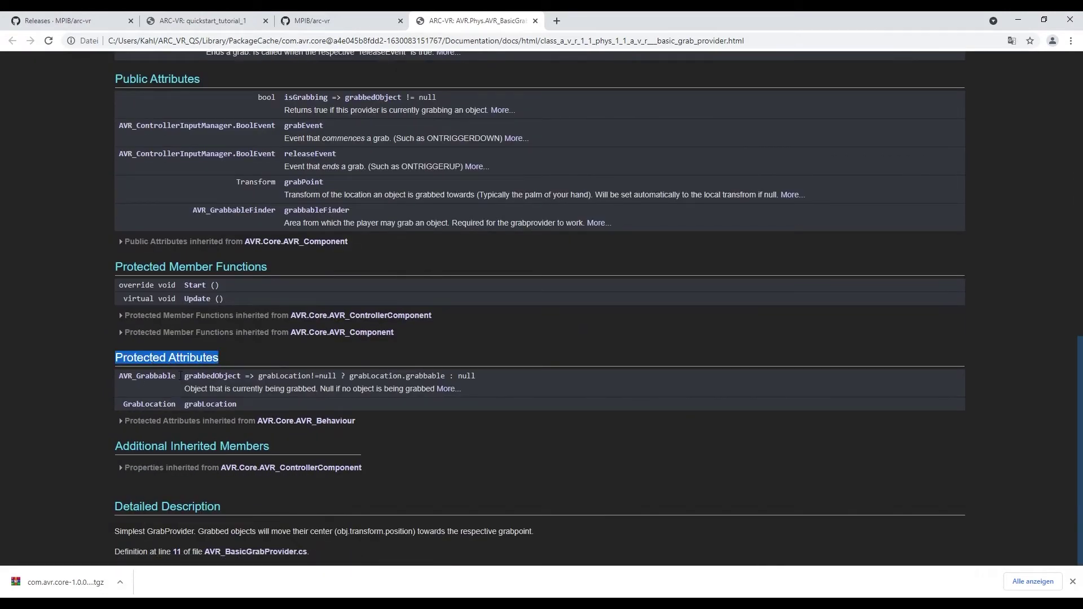
double_click(189, 375)
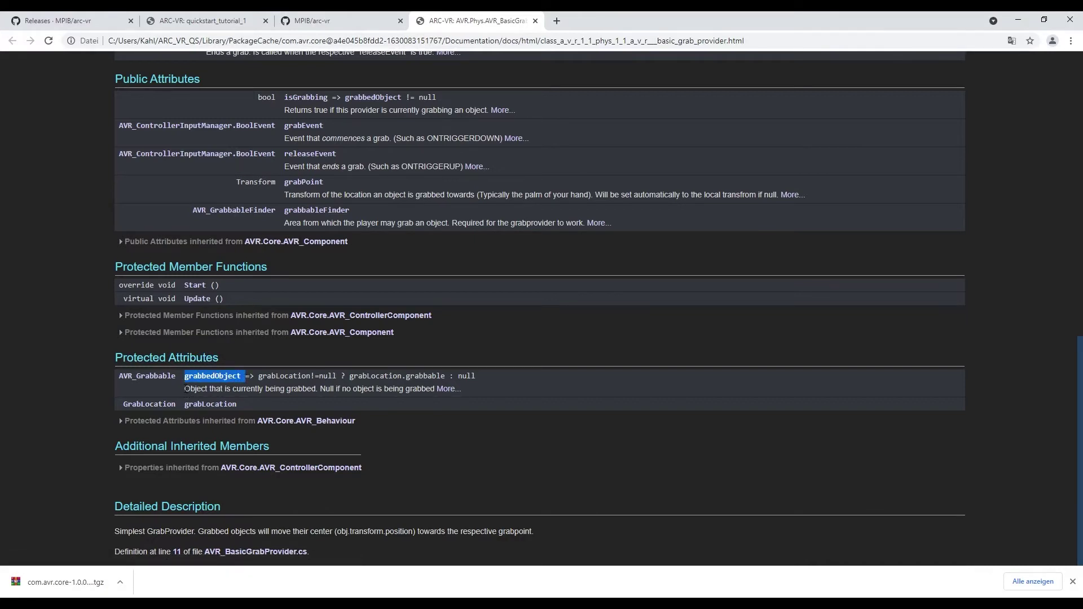
click(185, 389)
drag(186, 389, 435, 387)
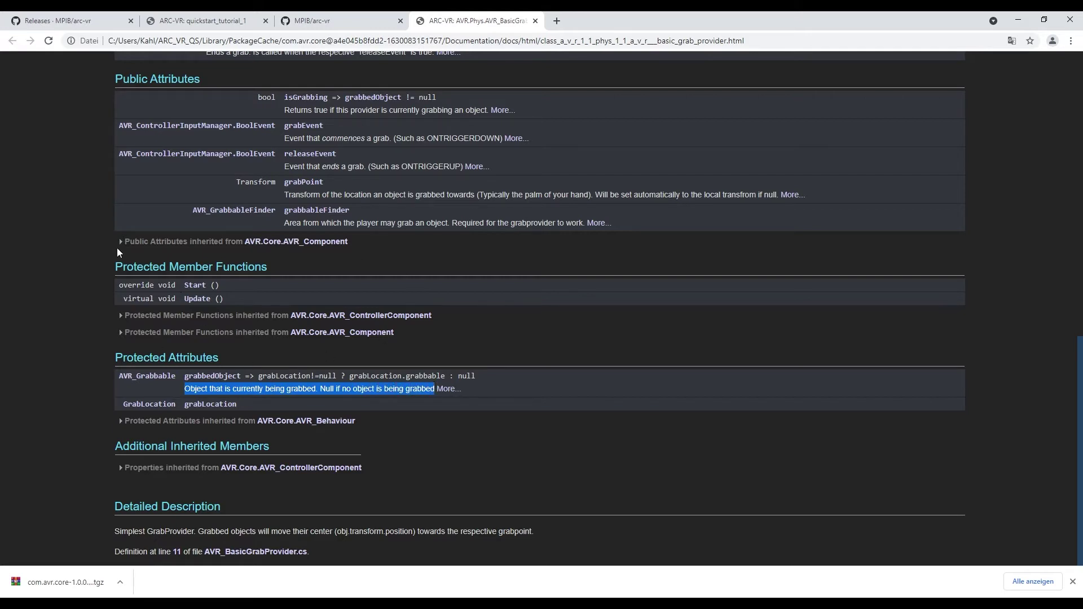
drag(116, 358, 166, 357)
click(1021, 20)
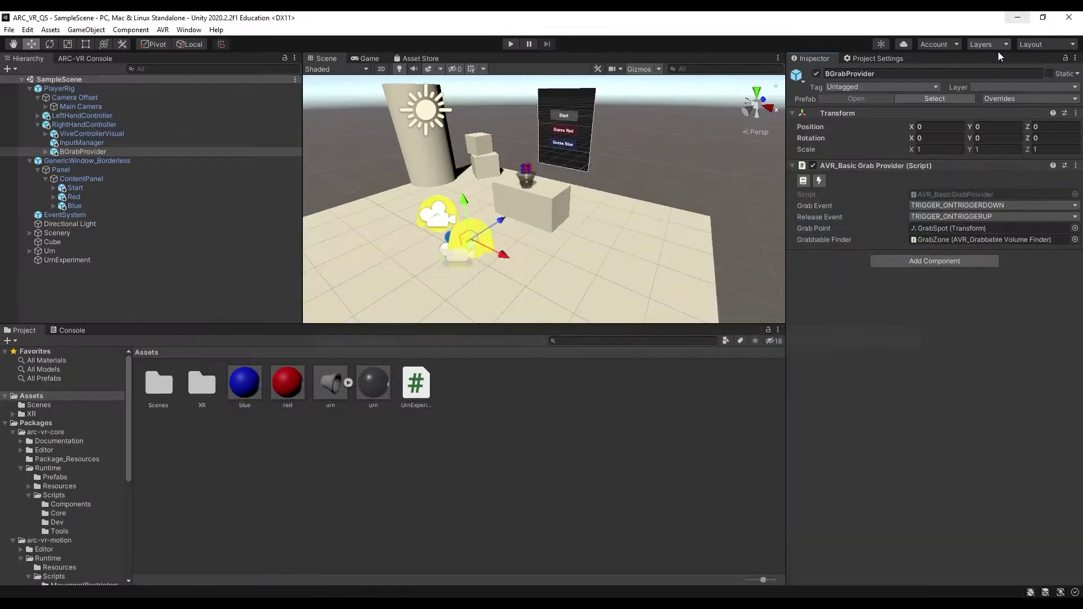
- Configure the UrnExperiment logger's grabbed Object column with the right controller's BGrabProvider as target, grabbedObject as field and AUTO as read type
click(89, 260)
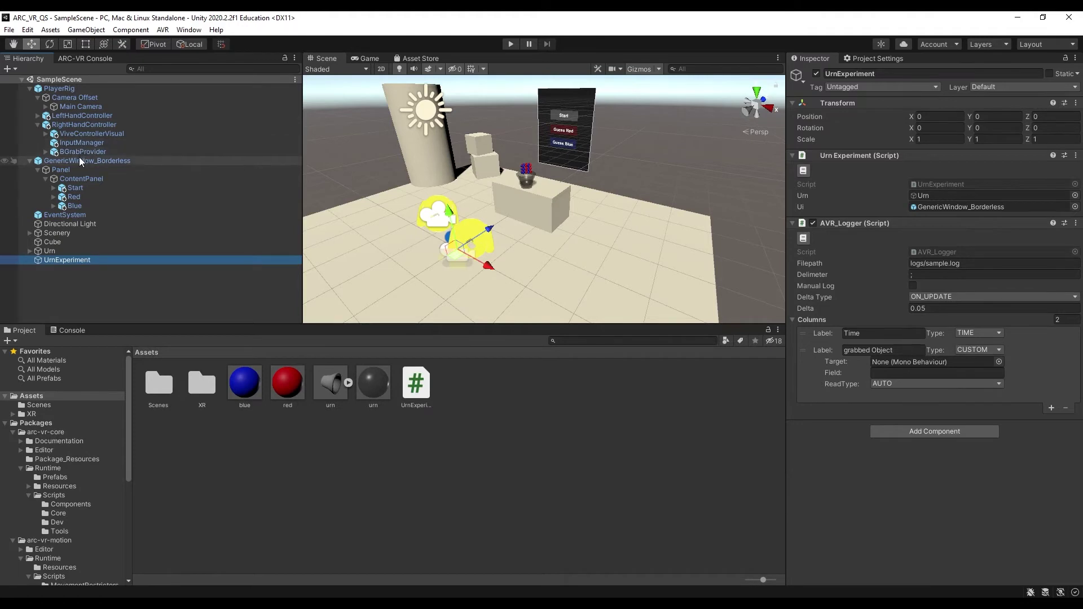
drag(85, 152, 873, 362)
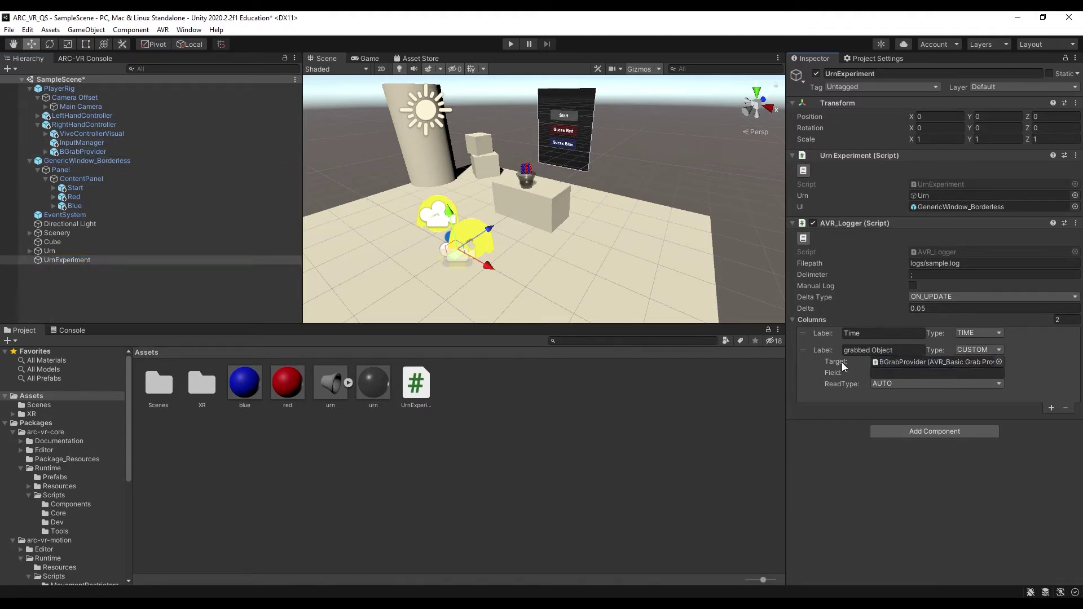
click(877, 372)
click(516, 603)
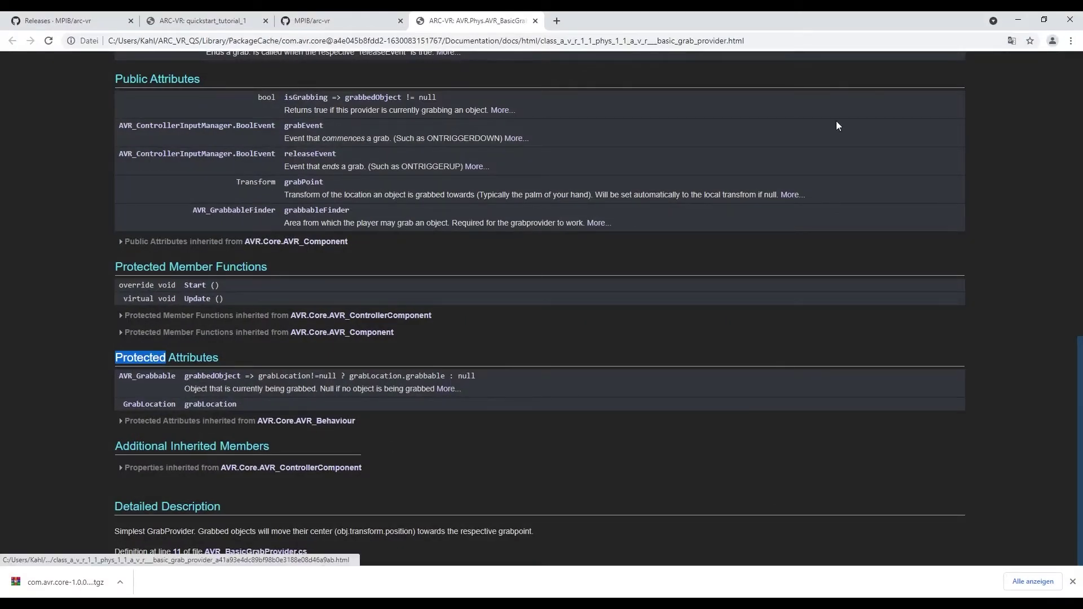
click(1018, 20)
text(g)
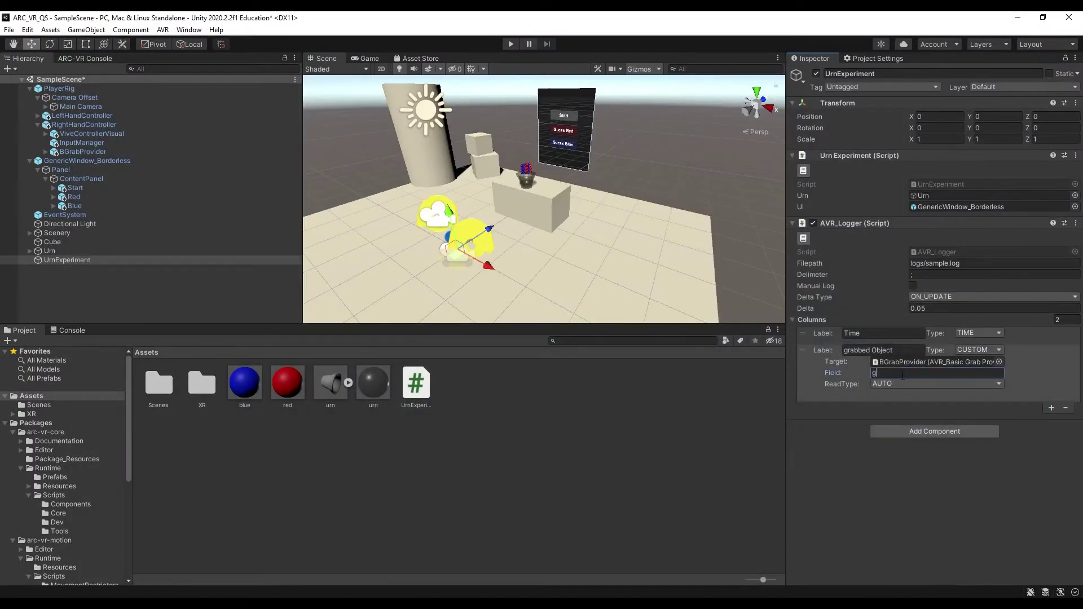
text(rabbedObject)
click(899, 384)
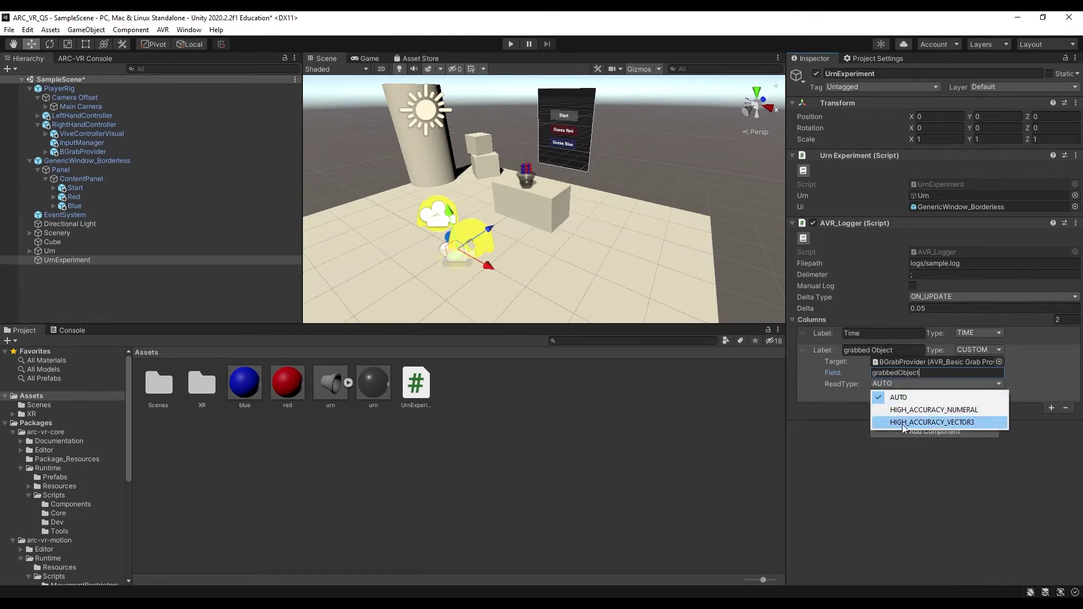
click(911, 399)
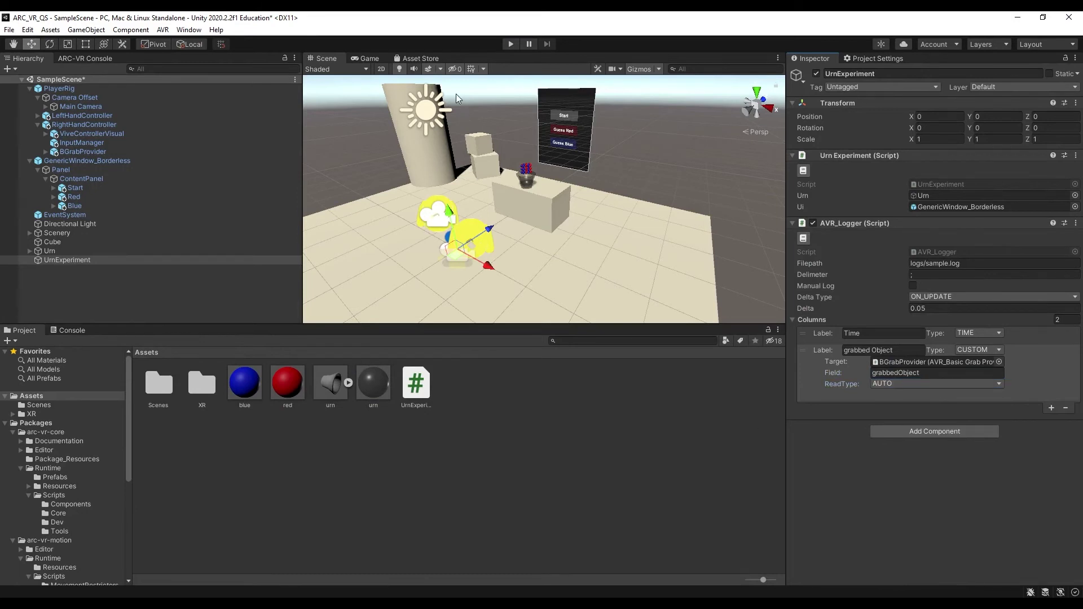
- Save the scene, run it in Play mode to record a log, and stop it
key(ctrl+s)
click(510, 44)
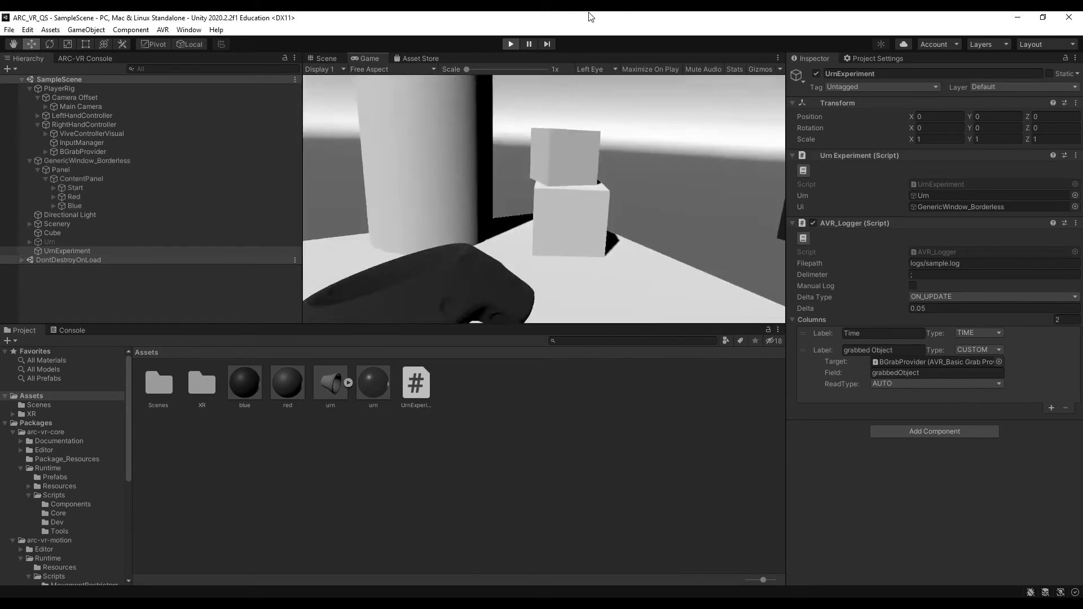
click(511, 44)
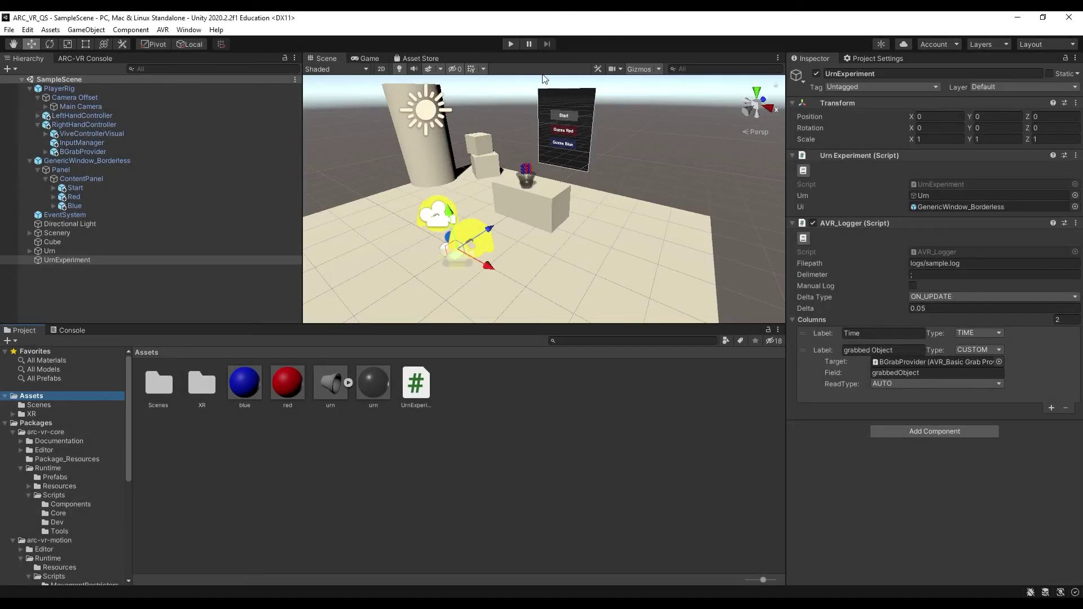
- Open sample.log from the ARC_VR_QS project's Logs folder in Notepad, starting from the Assets folder's location in File Explorer
right_click(77, 397)
click(147, 100)
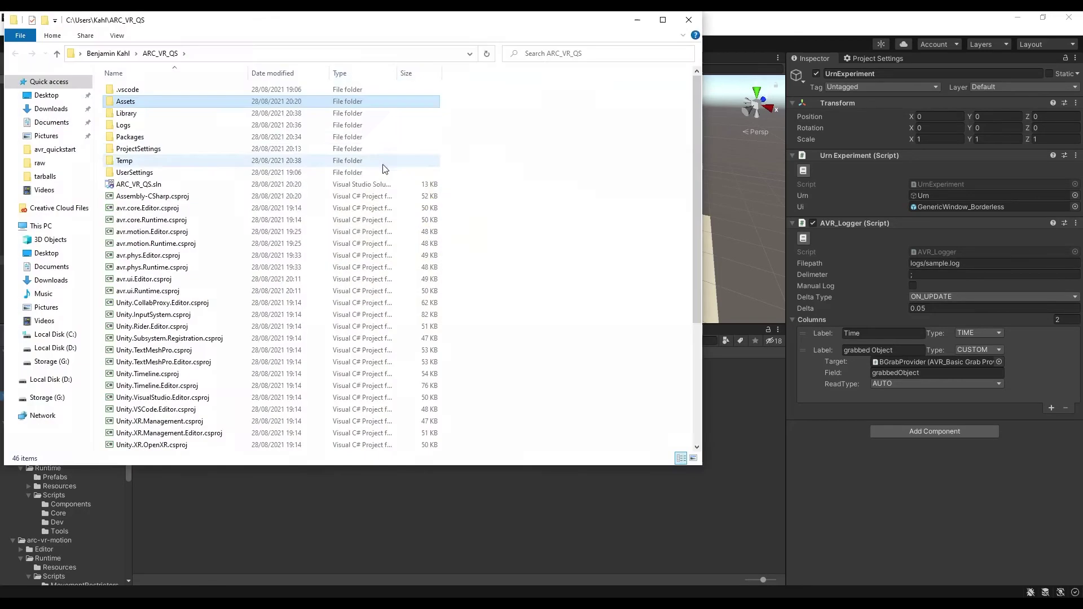
double_click(153, 126)
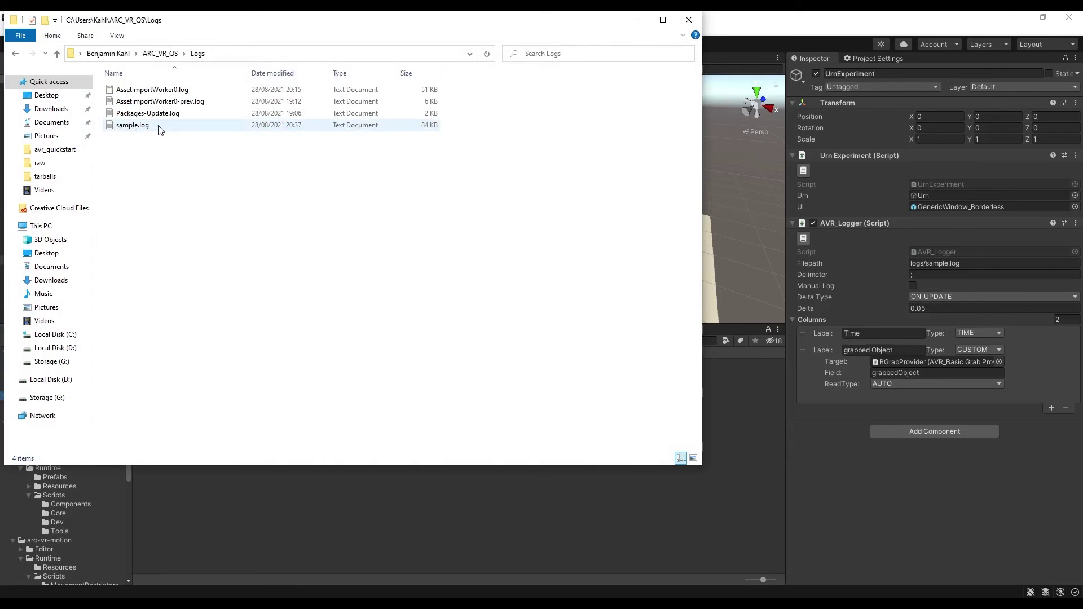
double_click(141, 126)
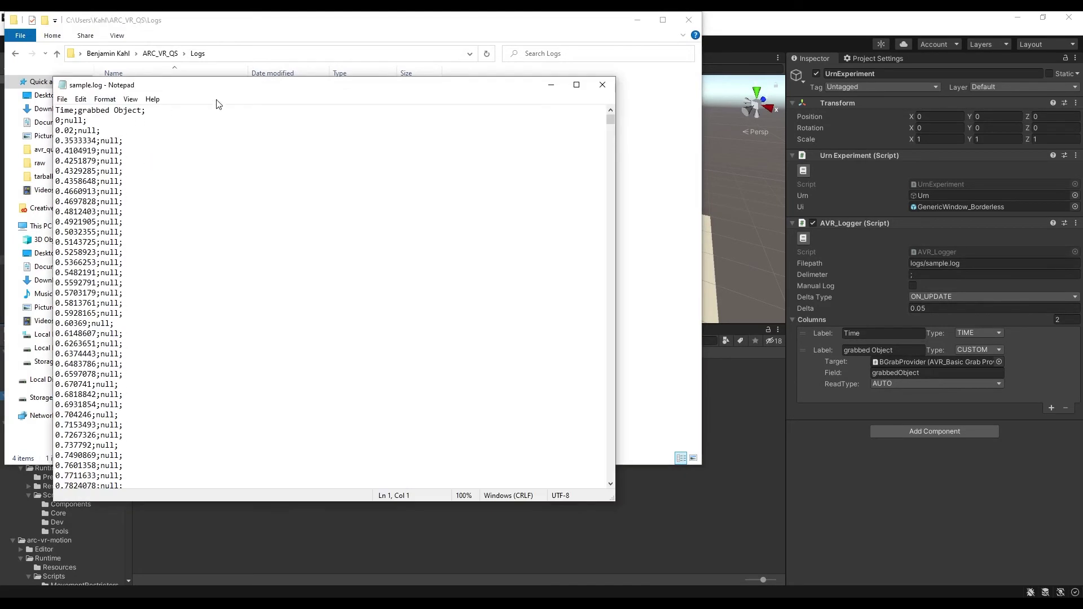
drag(278, 79, 423, 51)
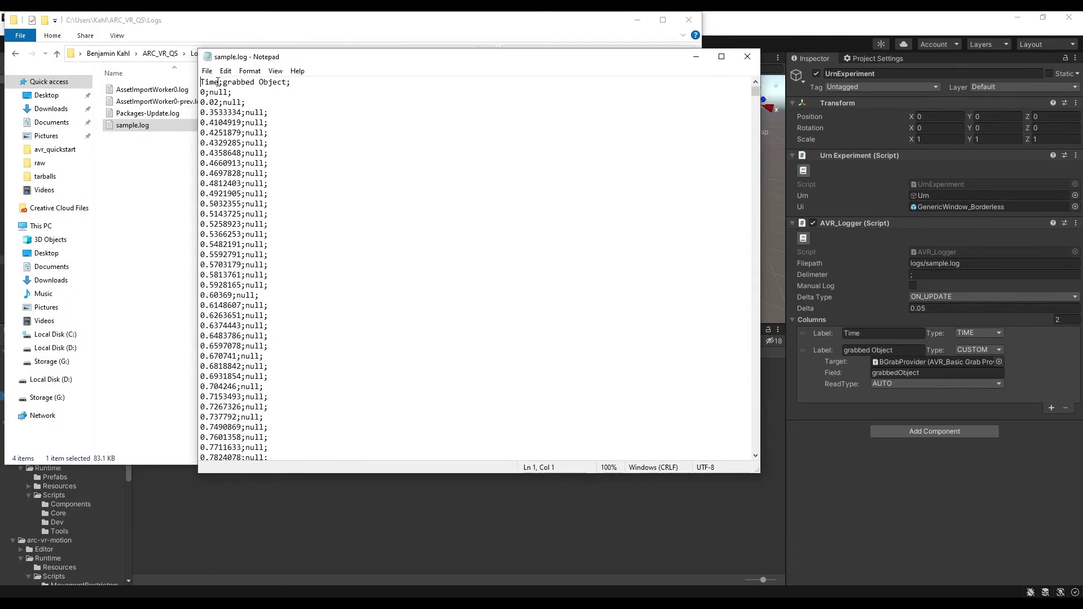
- Examine the time stamps and grabbed Object values in the first rows of sample.log
drag(208, 104, 237, 311)
click(245, 265)
drag(249, 113, 261, 112)
key(Up)
- Find the rows of sample.log where an object is held, and examine the grab's start time, end time and object name
drag(756, 93, 756, 192)
drag(201, 174, 232, 176)
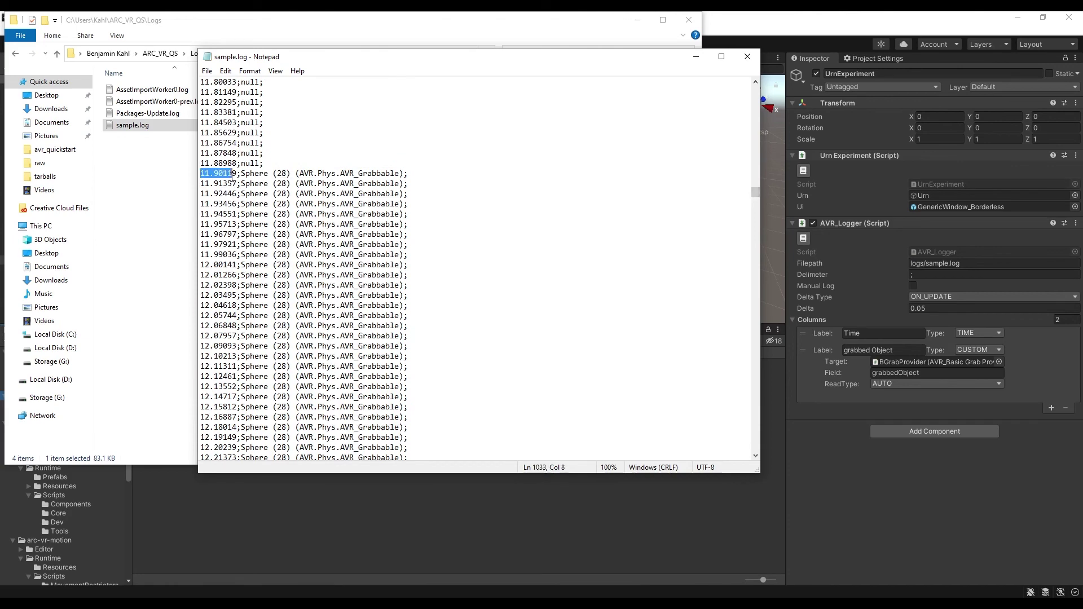
click(232, 176)
scroll(226, 204, down, 20)
scroll(226, 204, down, 9)
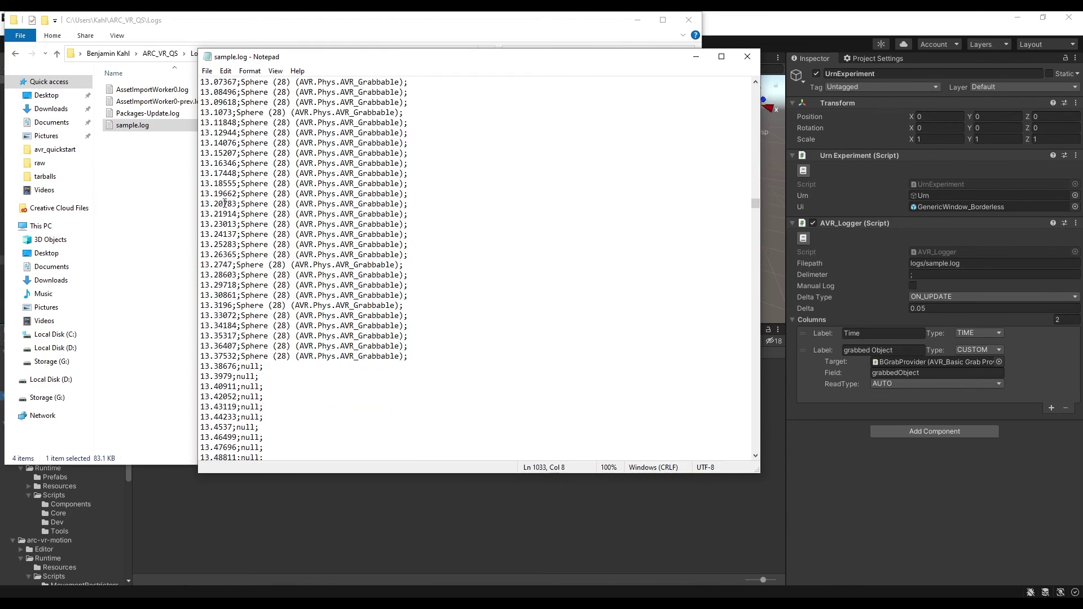
drag(209, 356, 250, 356)
click(237, 356)
scroll(300, 285, up, 5)
drag(242, 143, 290, 143)
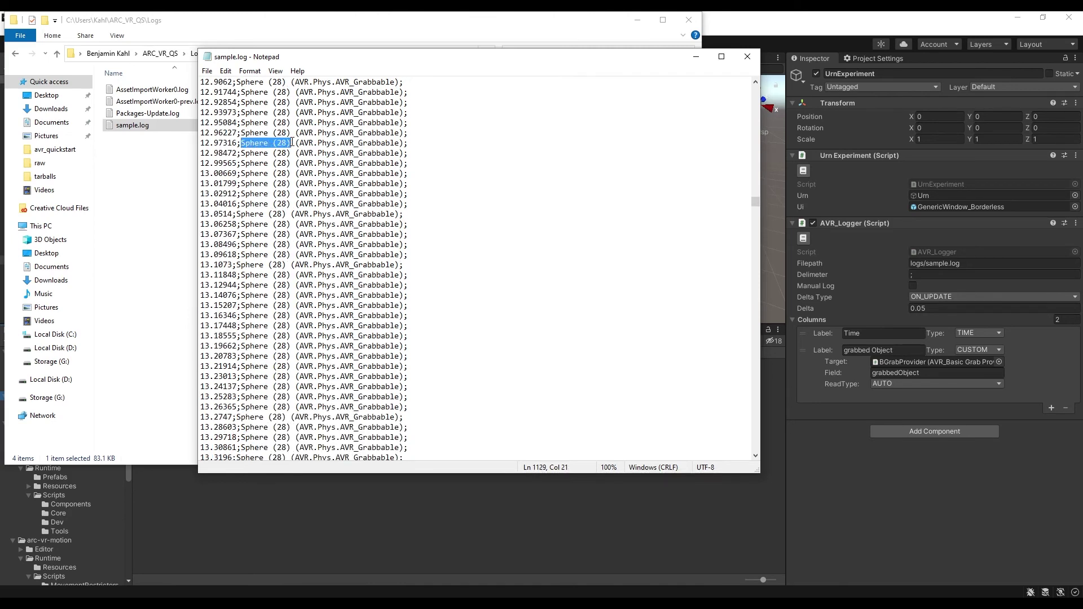
- Switch back to Unity, select Sphere (28) under Urn, and inspect its material and components
click(734, 23)
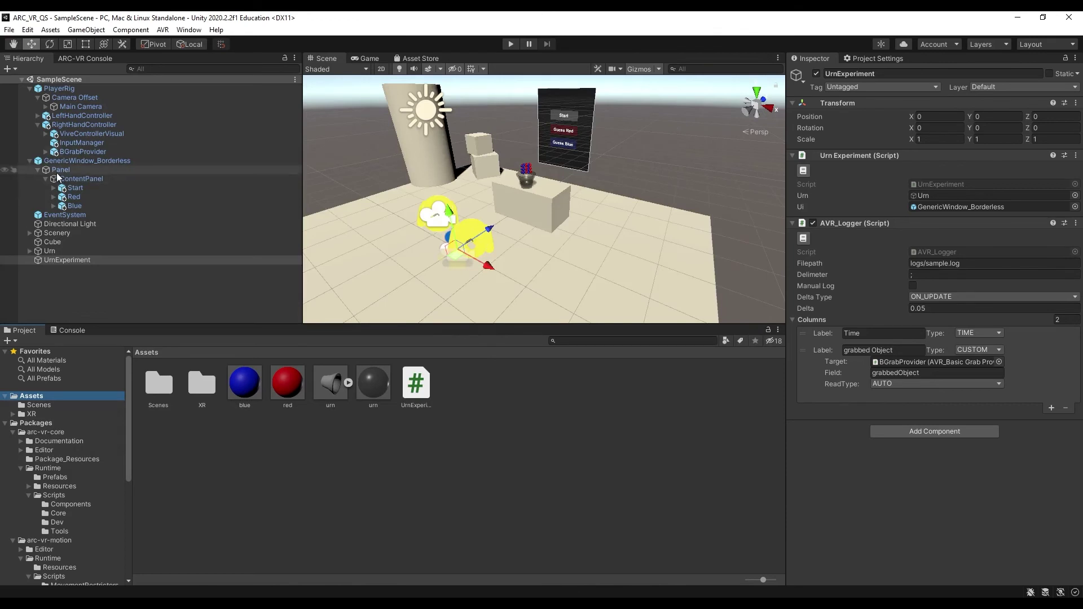
click(29, 251)
scroll(107, 244, down, 10)
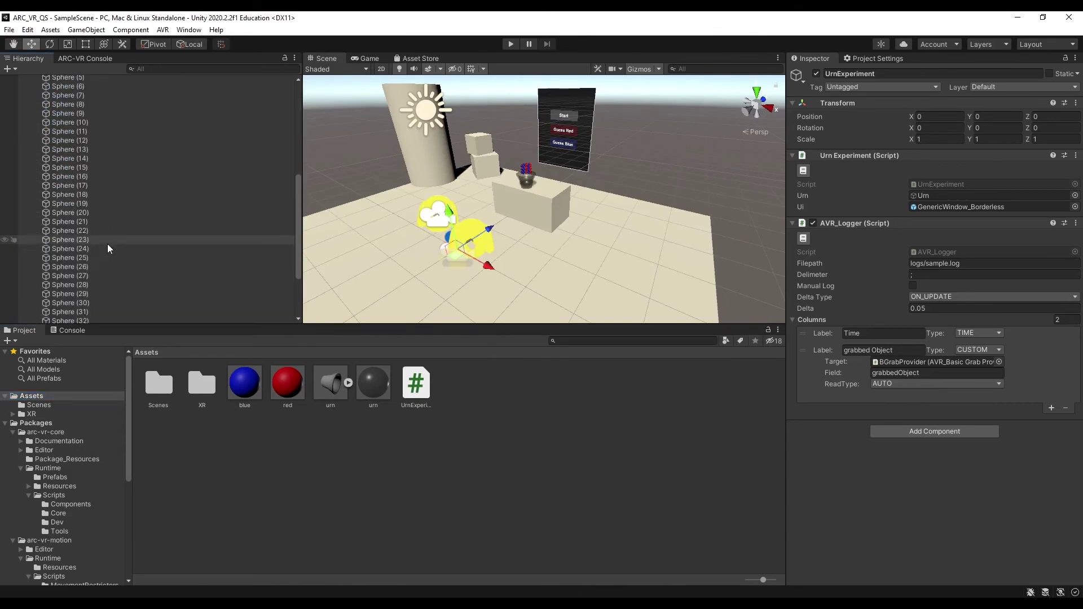
click(89, 226)
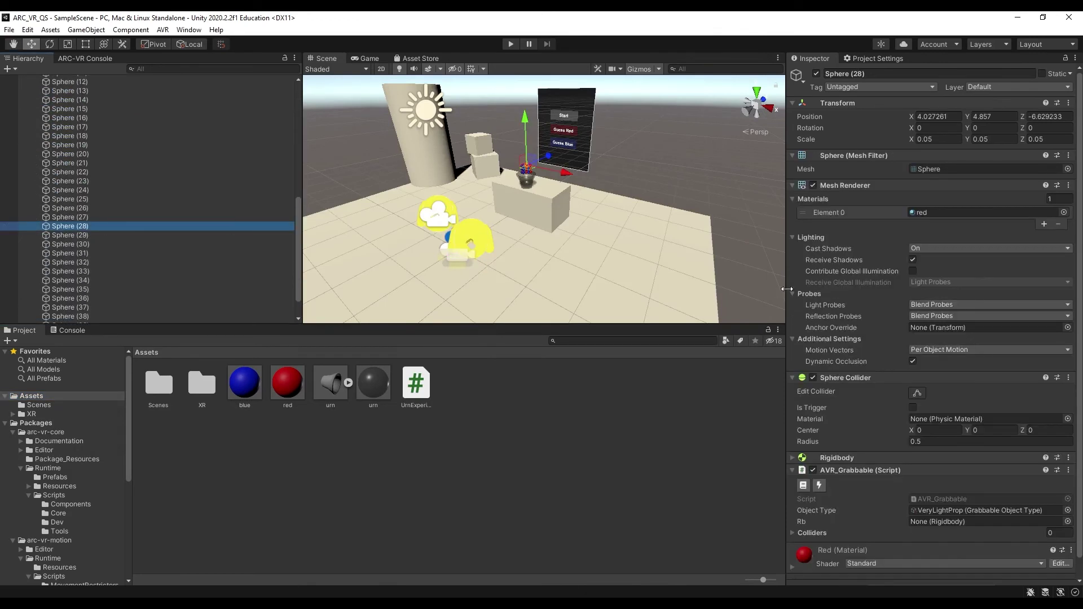
scroll(819, 536, down, 1)
- Switch back to sample.log in Notepad and review the Sphere (28) entries and the rows that follow them
key(alt+Tab)
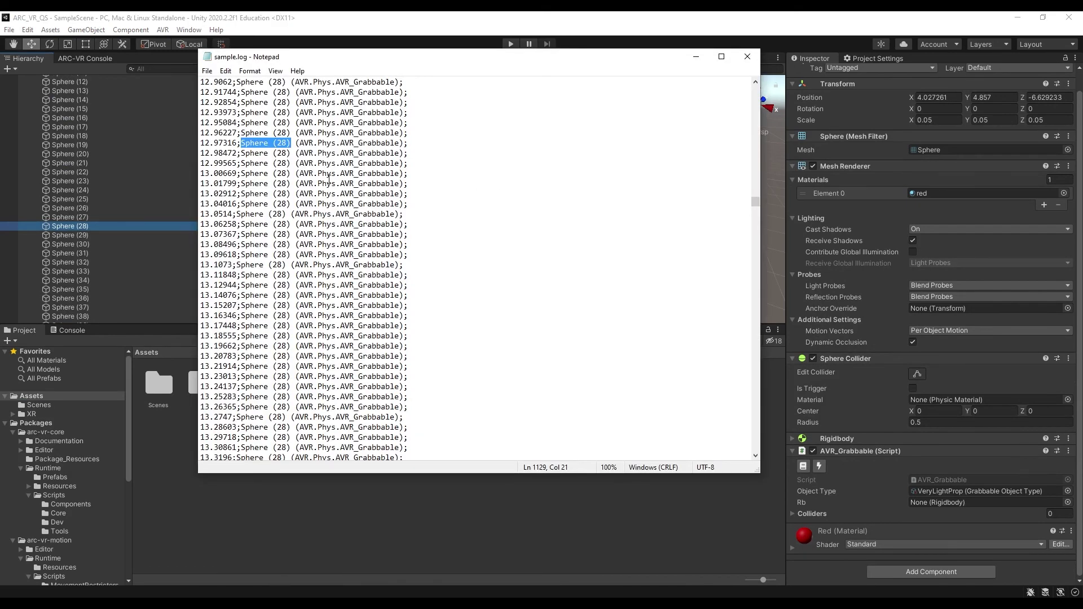
scroll(329, 179, up, 6)
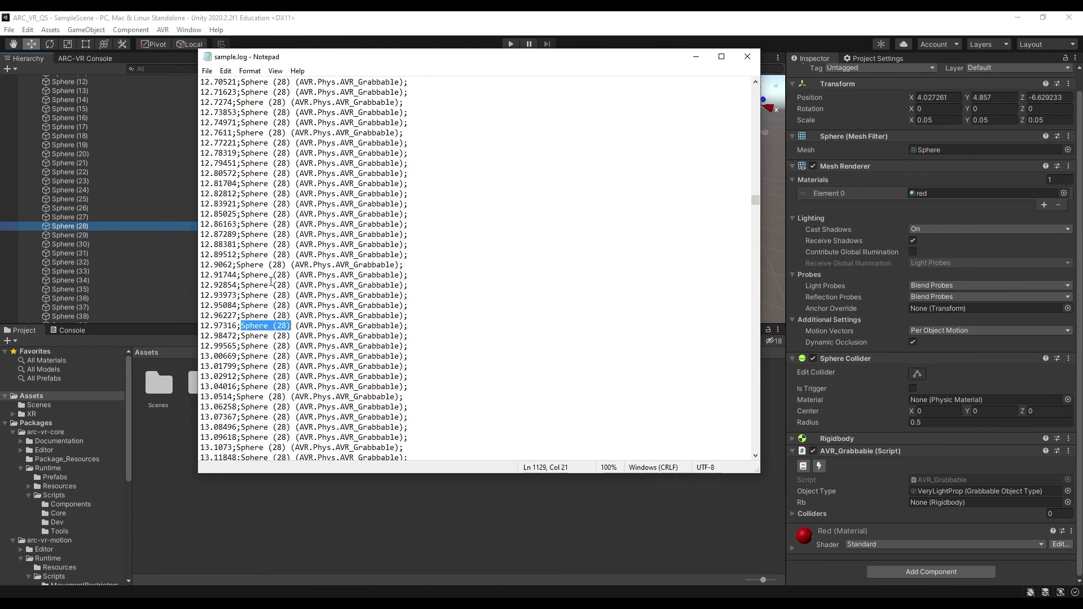
scroll(271, 281, up, 2)
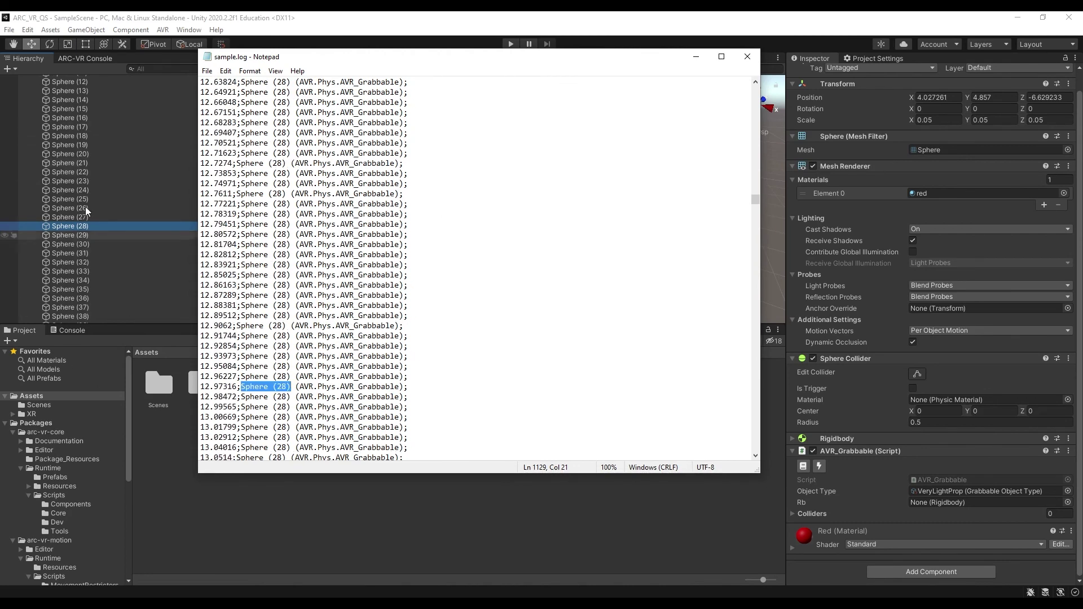
scroll(344, 297, down, 4)
scroll(345, 297, down, 20)
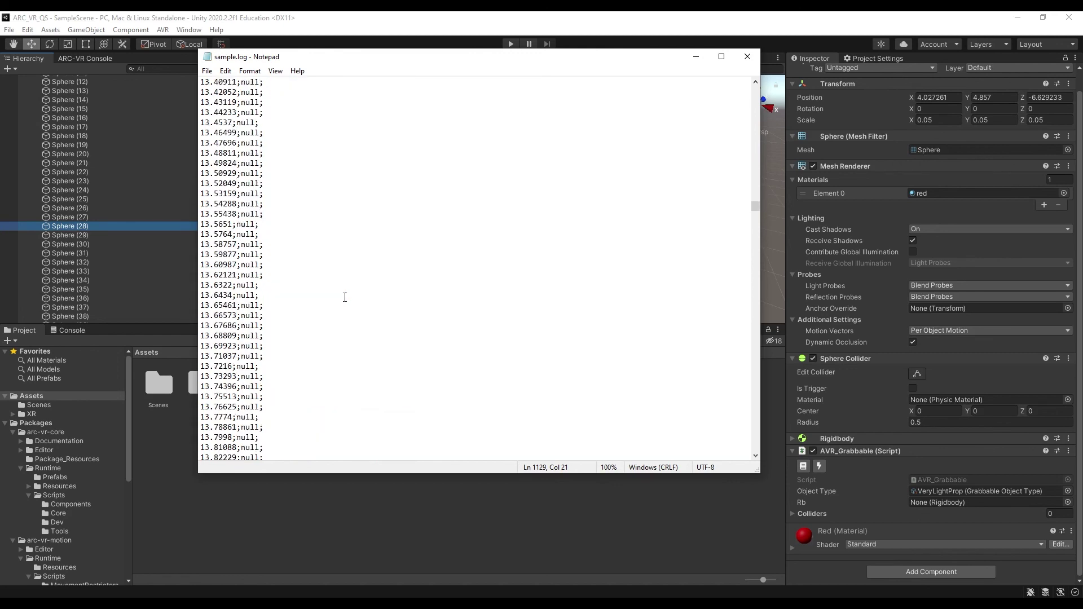
- Return to Unity, collapse the Urn object's children, and select UrnExperiment to show its logger settings
click(377, 30)
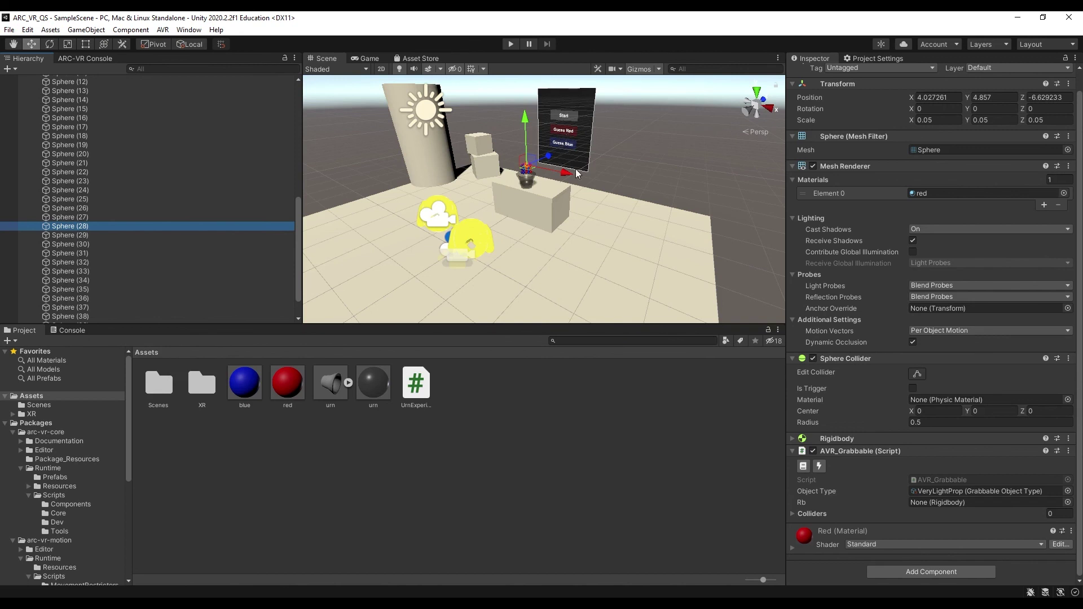
scroll(93, 134, up, 10)
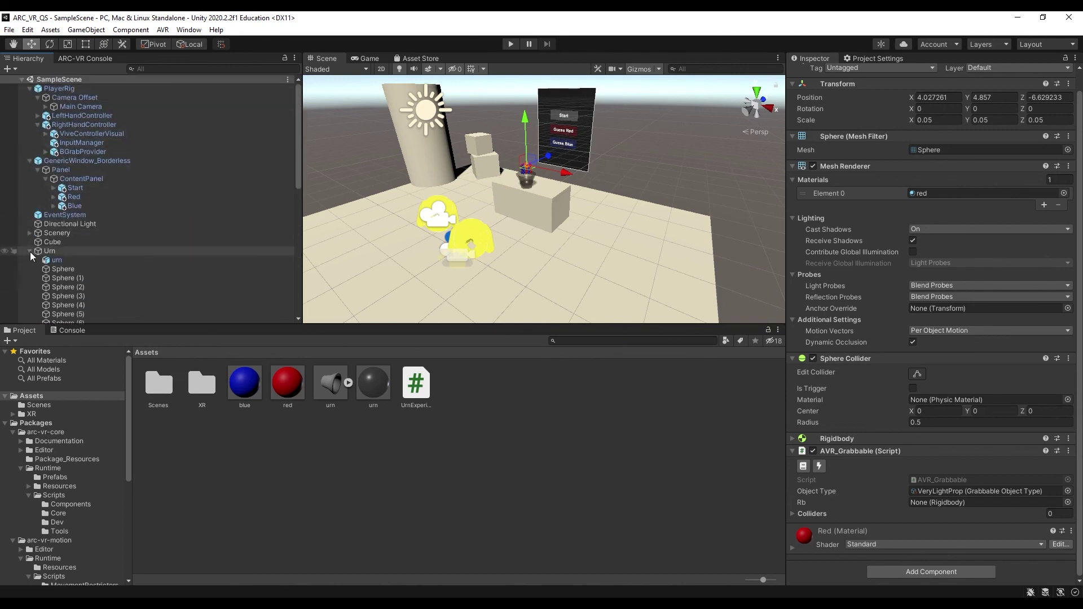
click(29, 251)
click(50, 261)
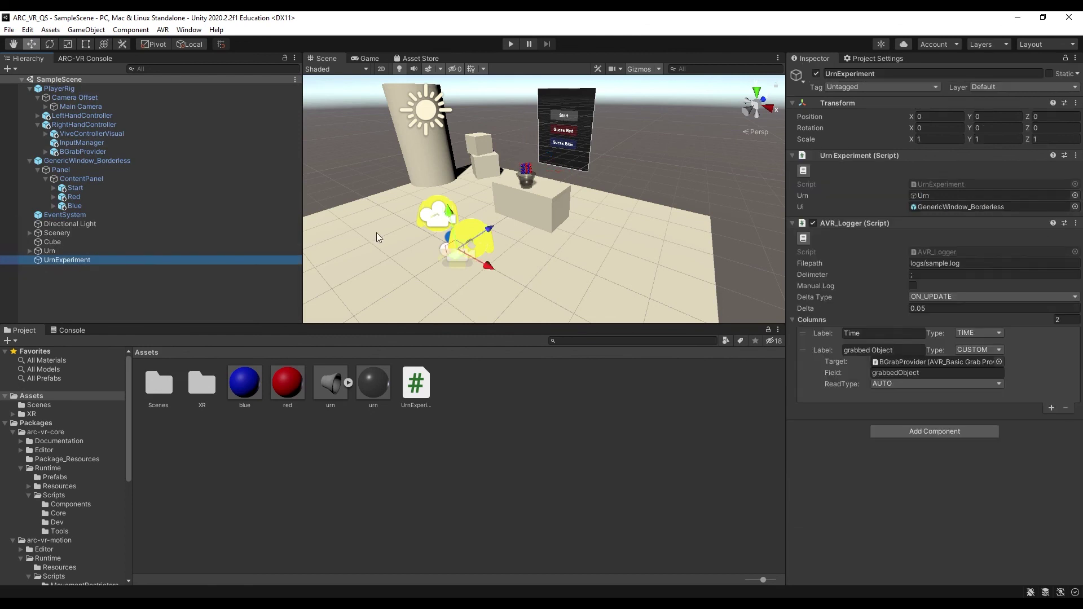